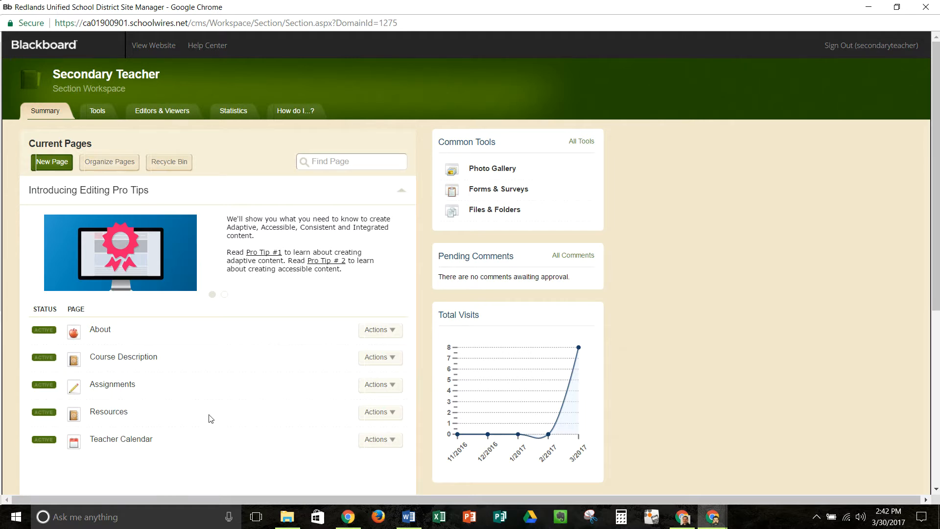
# Create a new page named "Basic Page" with the Basic Page type, then save and exit.
pyautogui.click(51, 163)
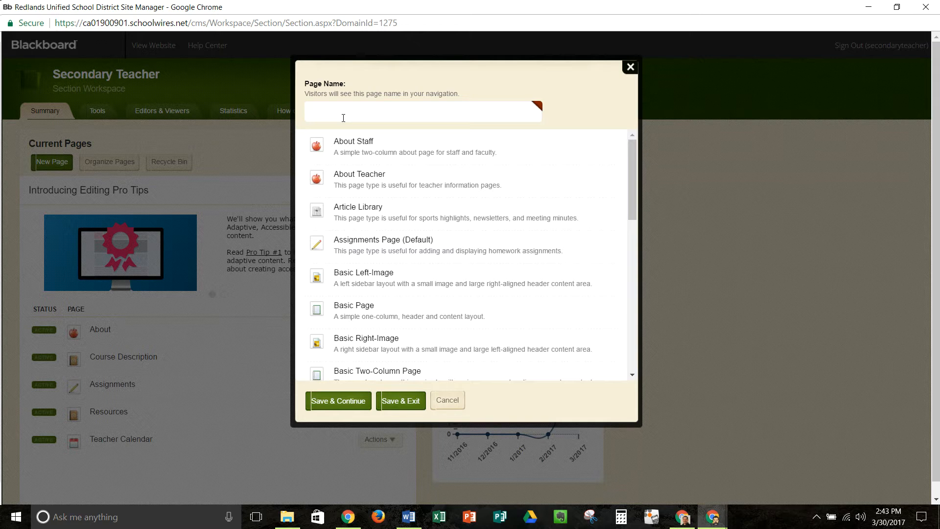
pyautogui.click(326, 115)
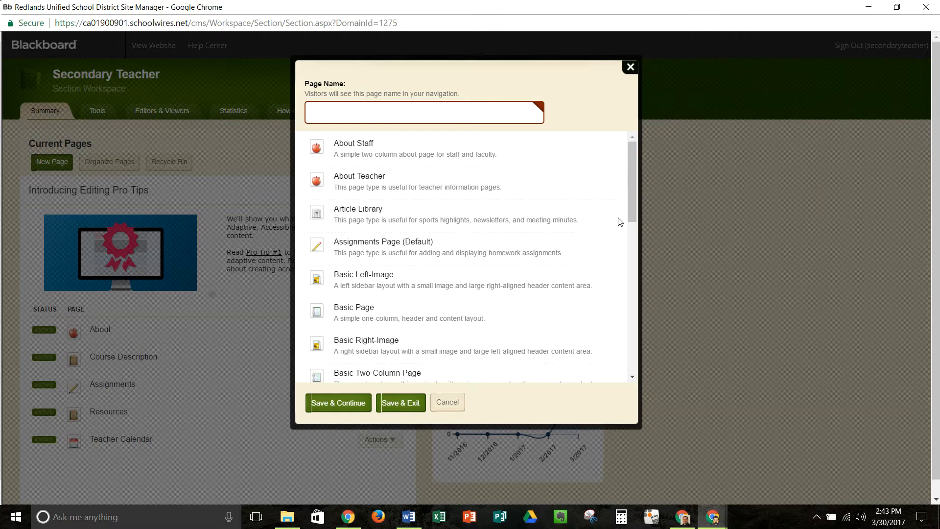
pyautogui.moveTo(633, 181); pyautogui.dragTo(632, 347)
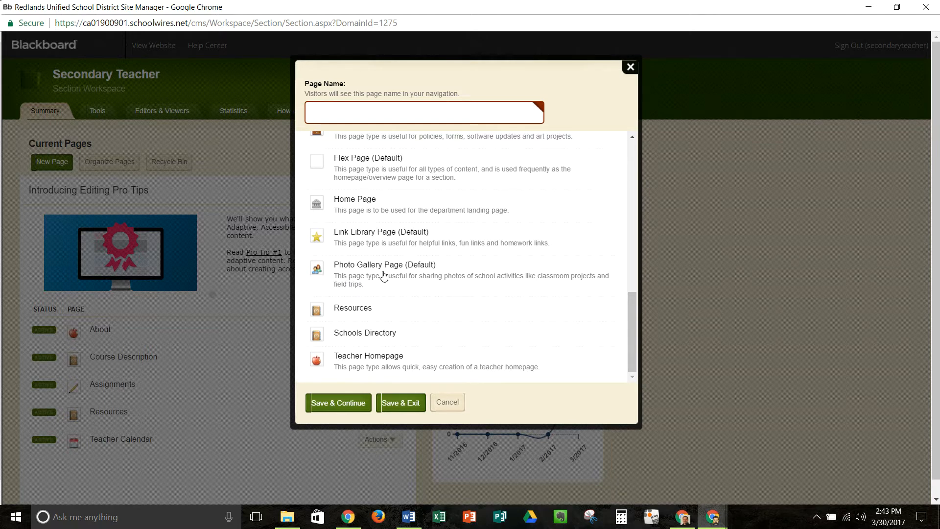
pyautogui.moveTo(628, 329); pyautogui.dragTo(619, 246)
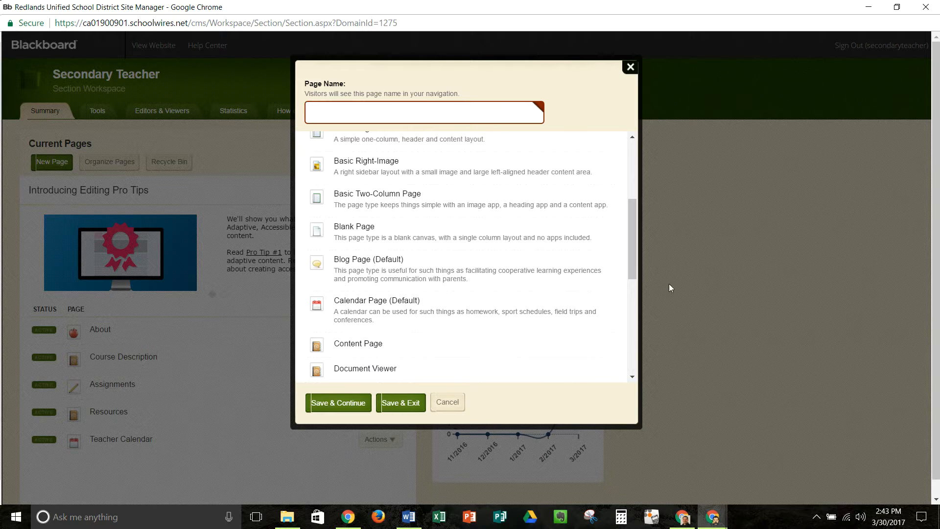
pyautogui.moveTo(630, 252); pyautogui.dragTo(630, 218)
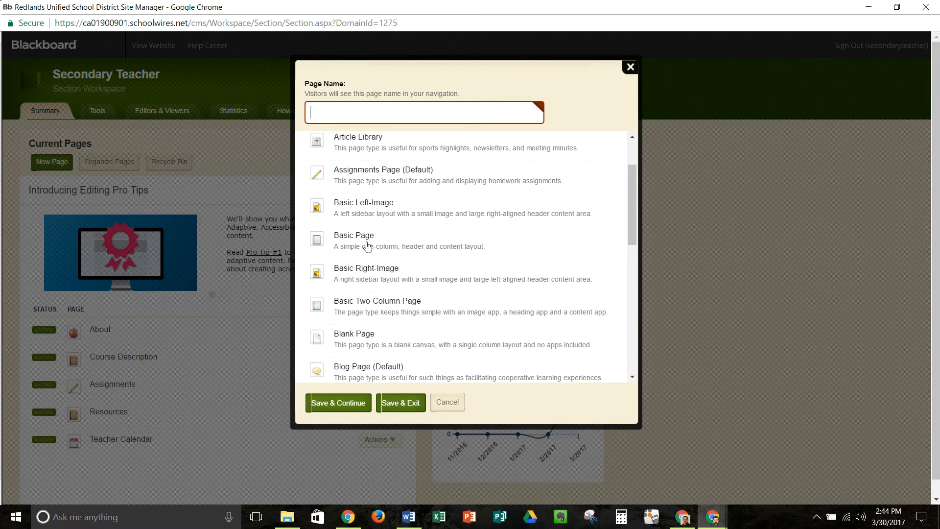
pyautogui.click(368, 245)
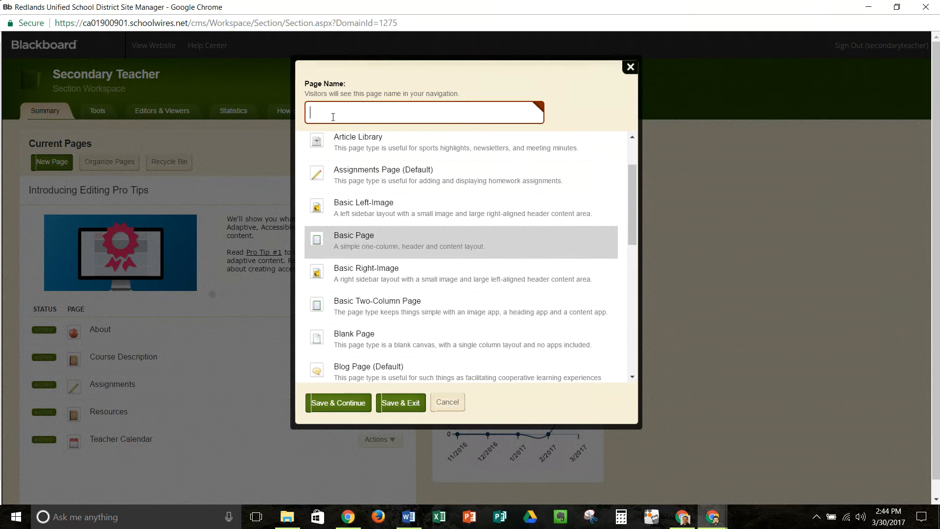
pyautogui.write('Basic Page')
pyautogui.click(402, 406)
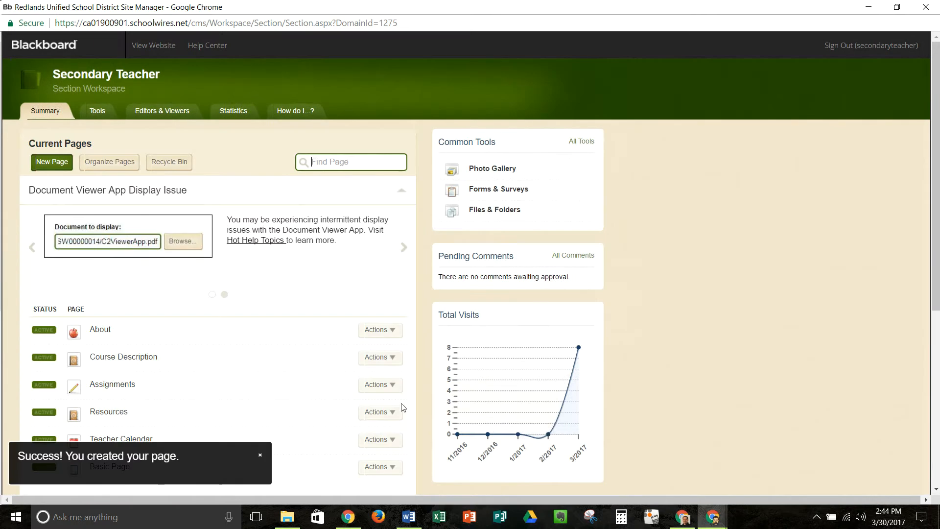
# Open the new Basic Page from the current pages list and start managing its apps and layout.
pyautogui.scroll(-1, 686, 359)
pyautogui.scroll(-3, 685, 355)
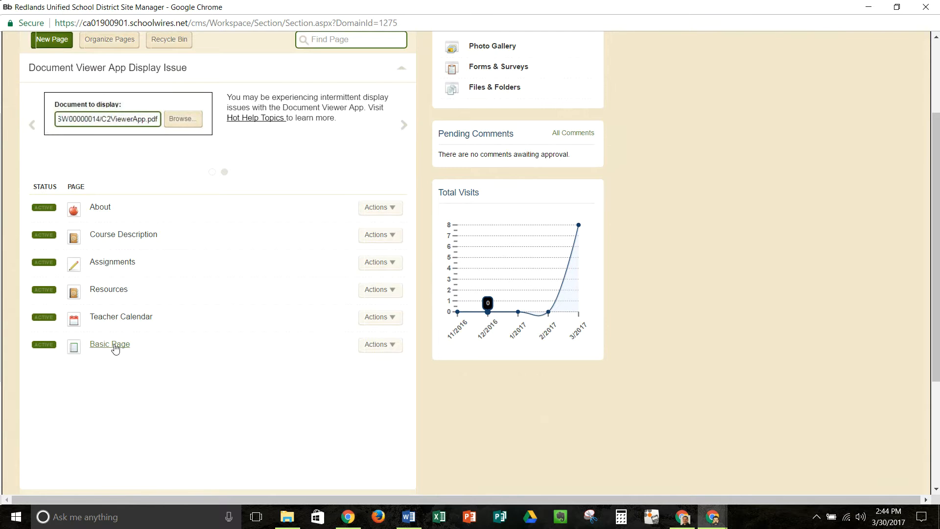
pyautogui.click(389, 348)
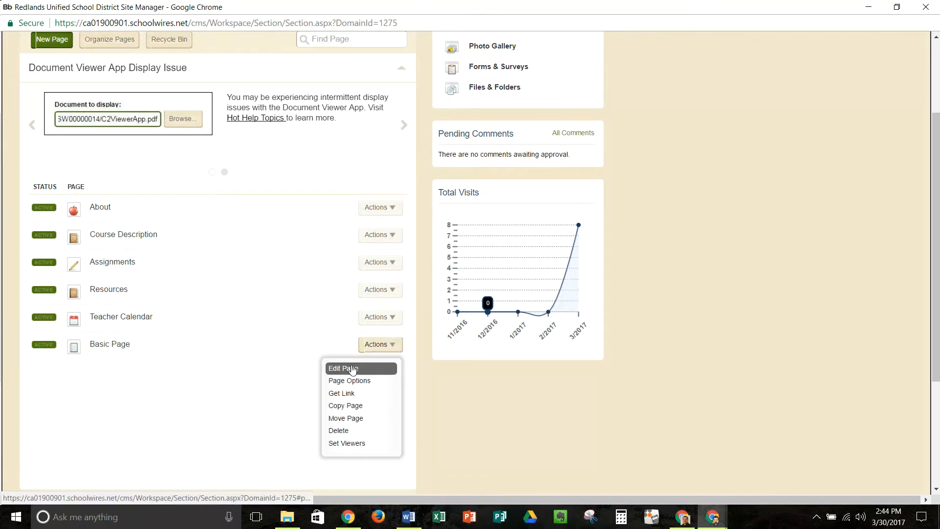
pyautogui.click(459, 384)
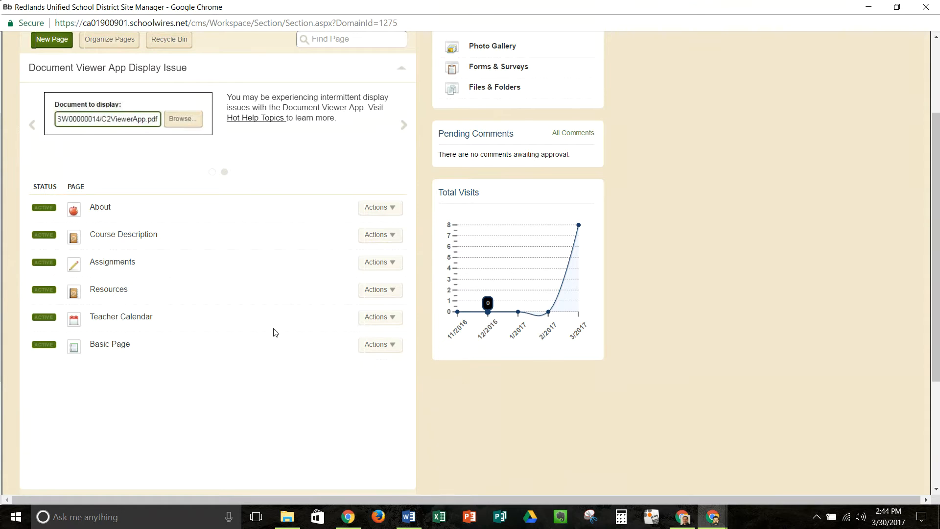
pyautogui.click(110, 344)
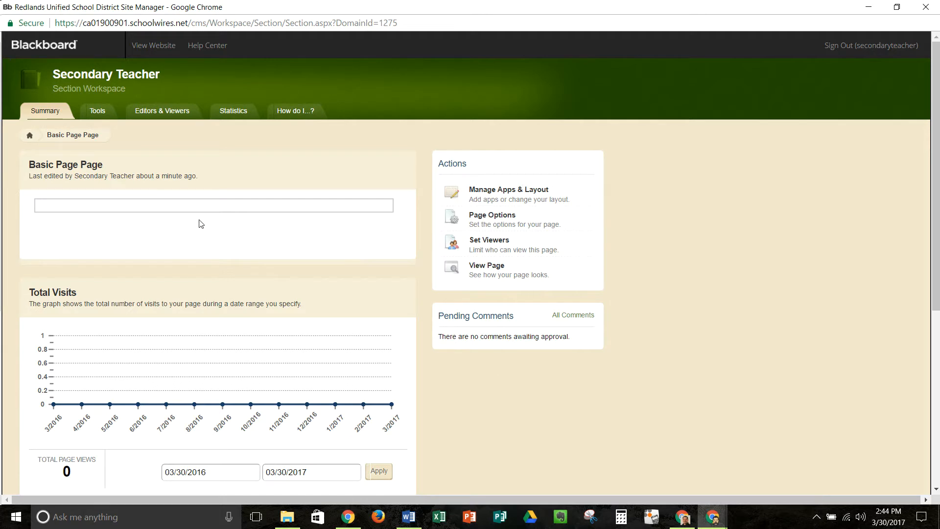
pyautogui.click(507, 194)
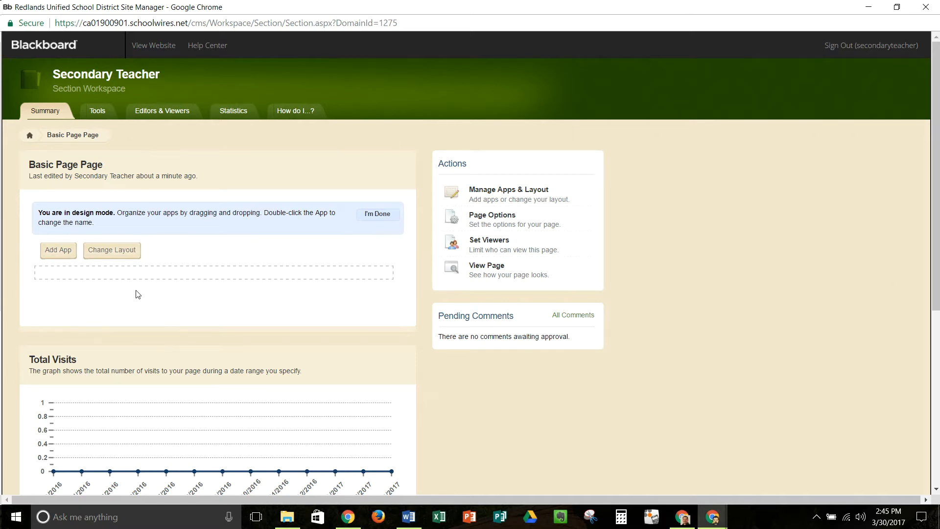
# Add a new Announcements app named "Upcoming Projects" to the page.
pyautogui.click(58, 250)
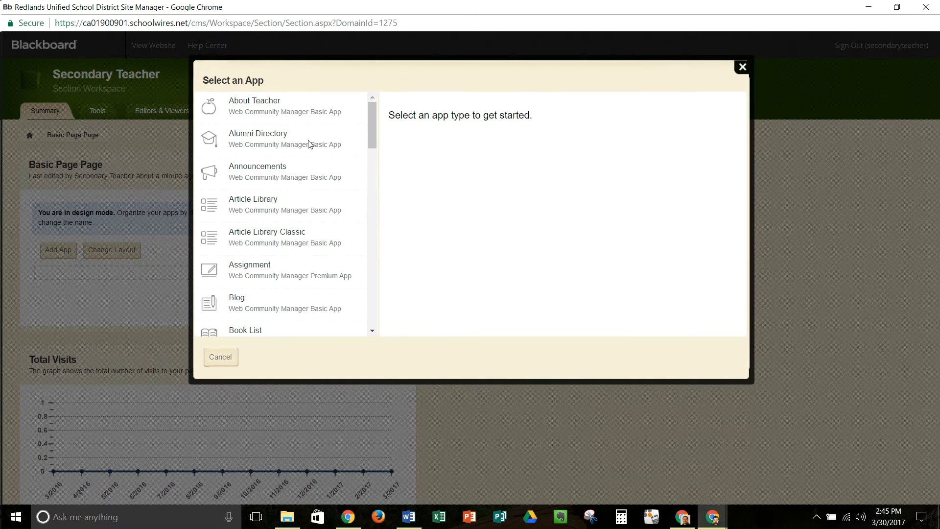
pyautogui.moveTo(371, 126)
pyautogui.mouseDown()
pyautogui.moveTo(370, 231)
pyautogui.moveTo(365, 122)
pyautogui.mouseUp()
pyautogui.click(258, 174)
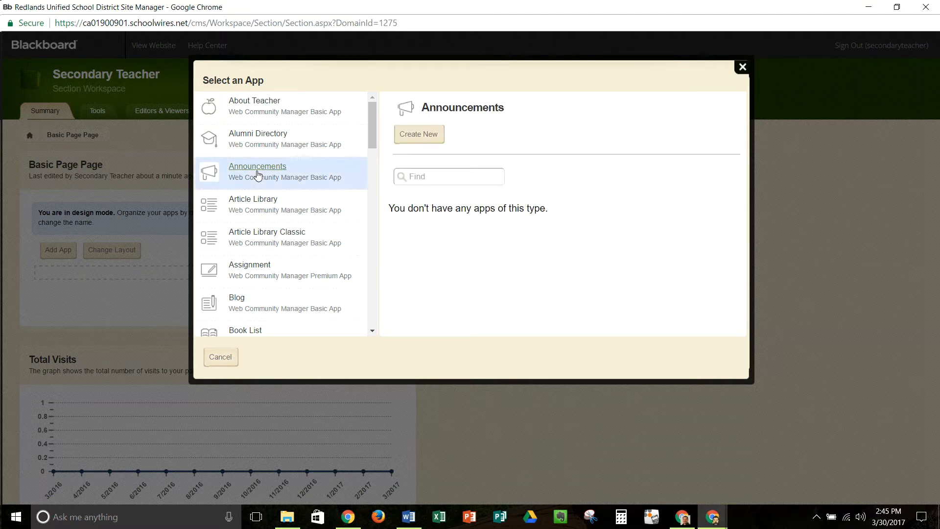
pyautogui.click(419, 138)
pyautogui.click(615, 178)
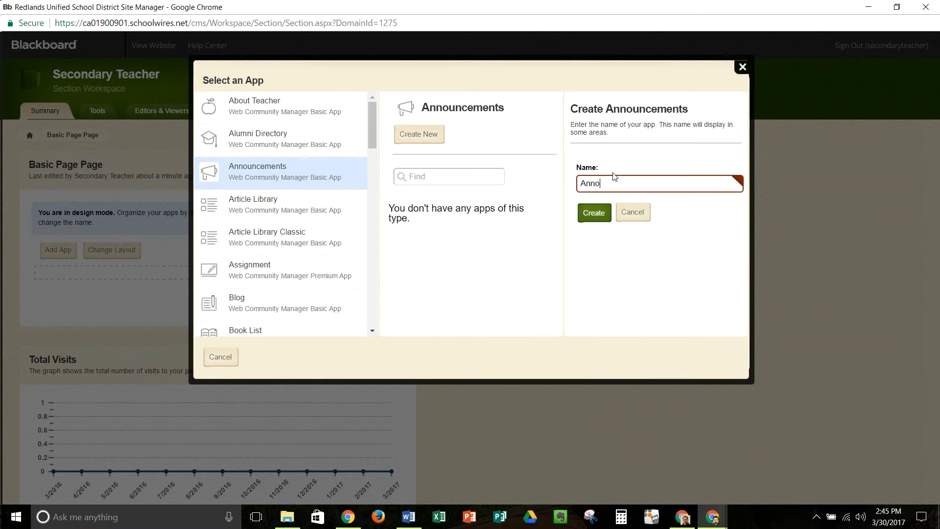
pyautogui.write('Announcement')
pyautogui.press('BackSpace')
pyautogui.press('BackSpace')
pyautogui.press('BackSpace')
pyautogui.press('BackSpace')
pyautogui.press('BackSpace')
pyautogui.press('BackSpace')
pyautogui.press('BackSpace')
pyautogui.press('BackSpace')
pyautogui.press('BackSpace')
pyautogui.press('BackSpace')
pyautogui.press('BackSpace')
pyautogui.press('BackSpace')
pyautogui.click(594, 213)
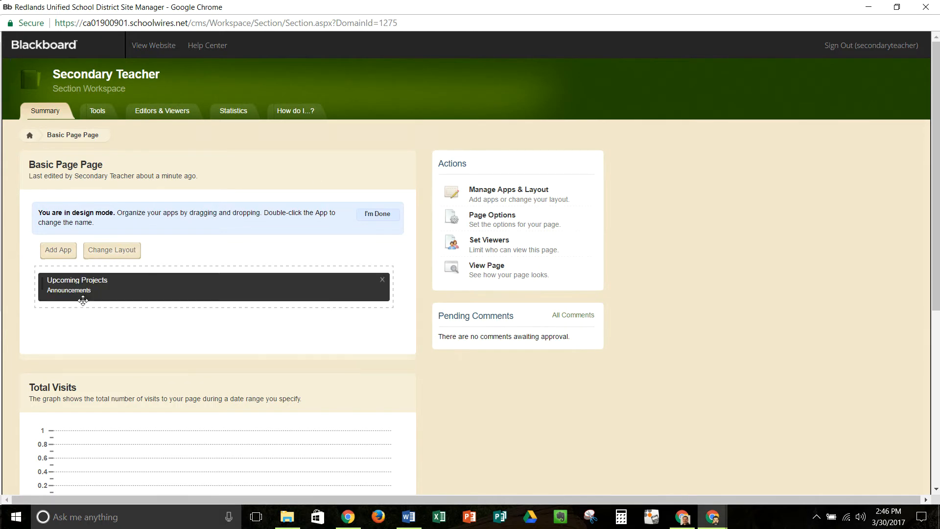
# Add a new Heading app named "Projects" to the page.
pyautogui.click(58, 251)
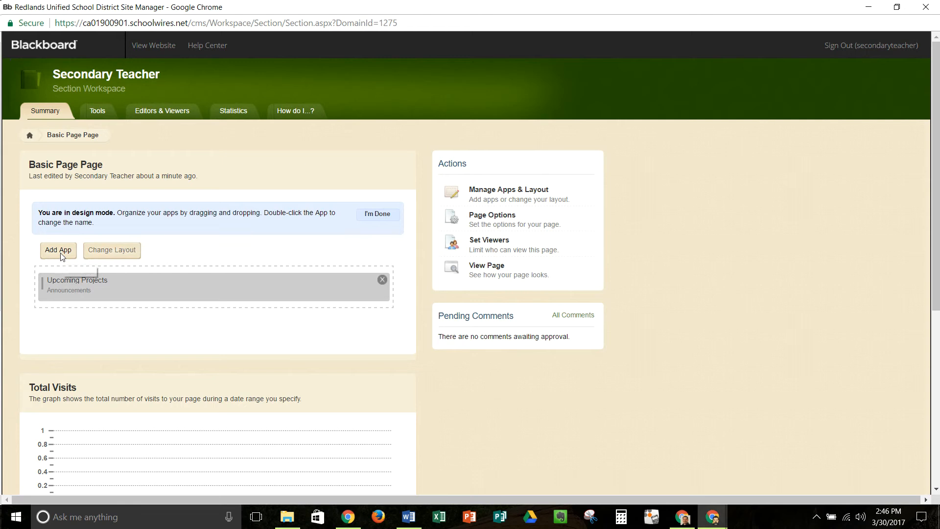
pyautogui.moveTo(371, 115); pyautogui.dragTo(370, 218)
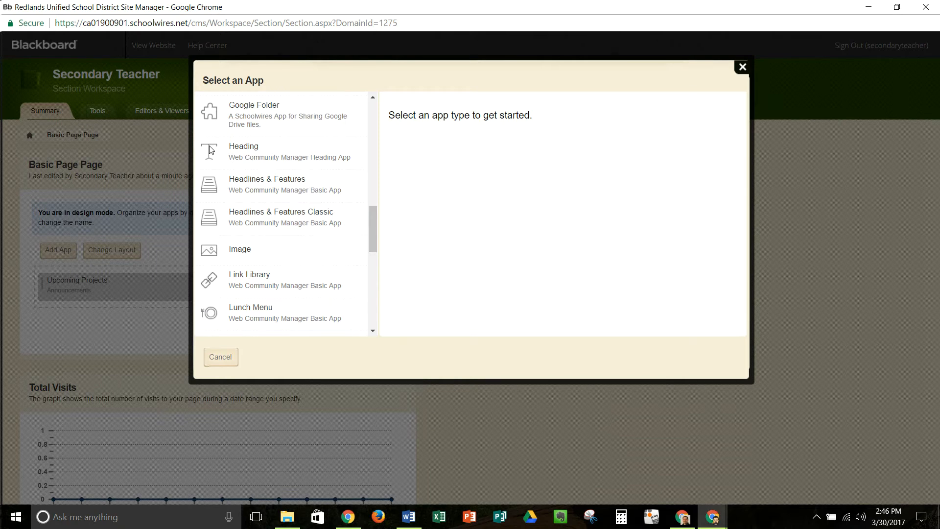
pyautogui.click(239, 151)
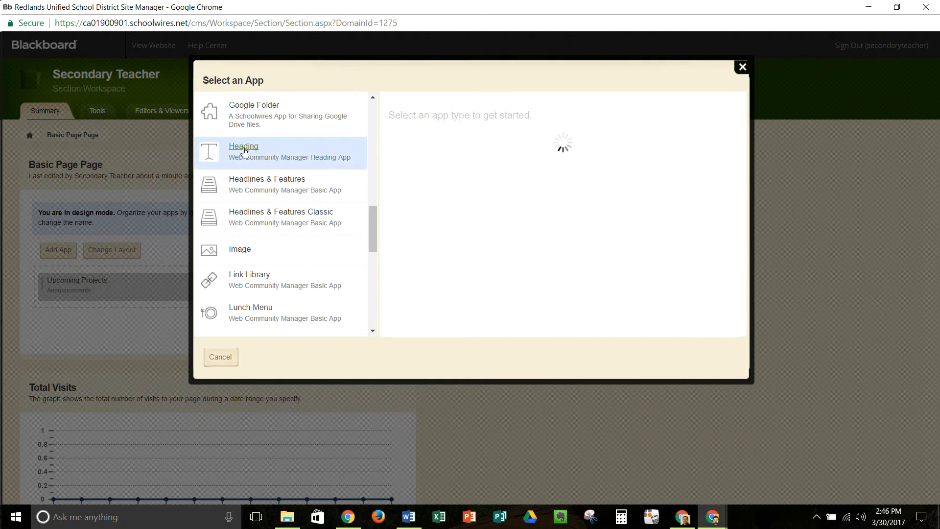
pyautogui.click(424, 134)
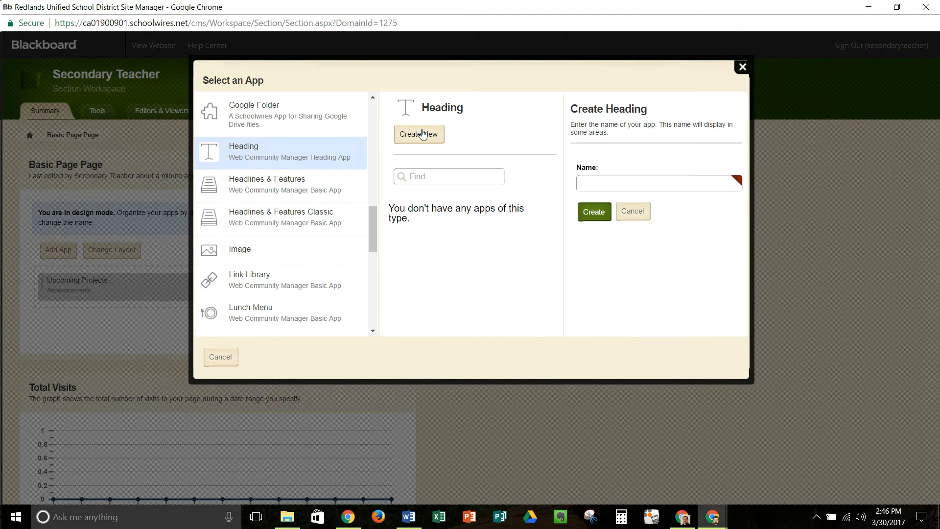
pyautogui.click(588, 184)
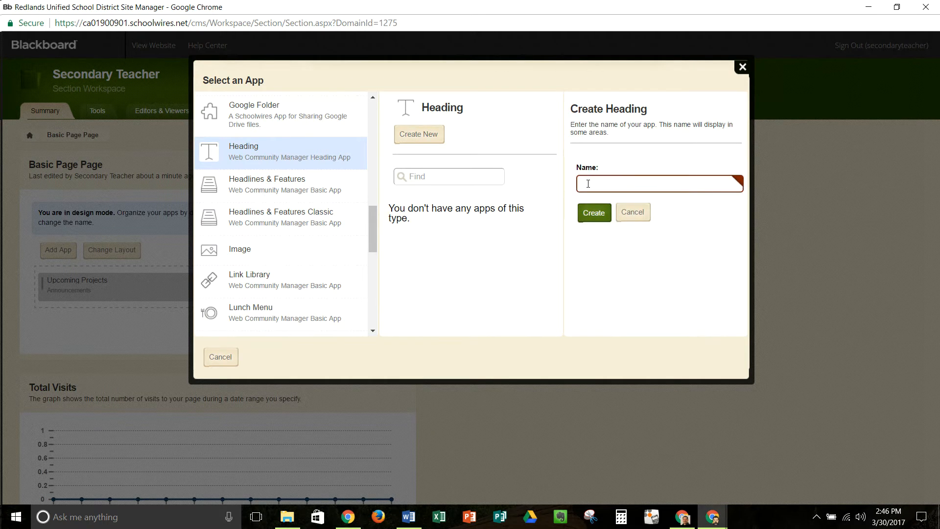
pyautogui.write('Projects')
pyautogui.click(594, 213)
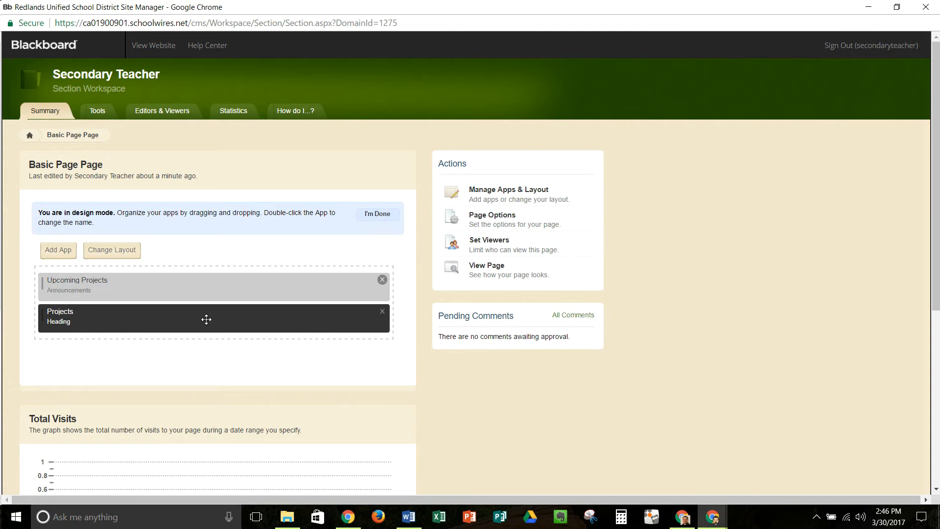
# Move the Projects heading above the Upcoming Projects announcements app and finish design mode.
pyautogui.moveTo(203, 319); pyautogui.dragTo(206, 282)
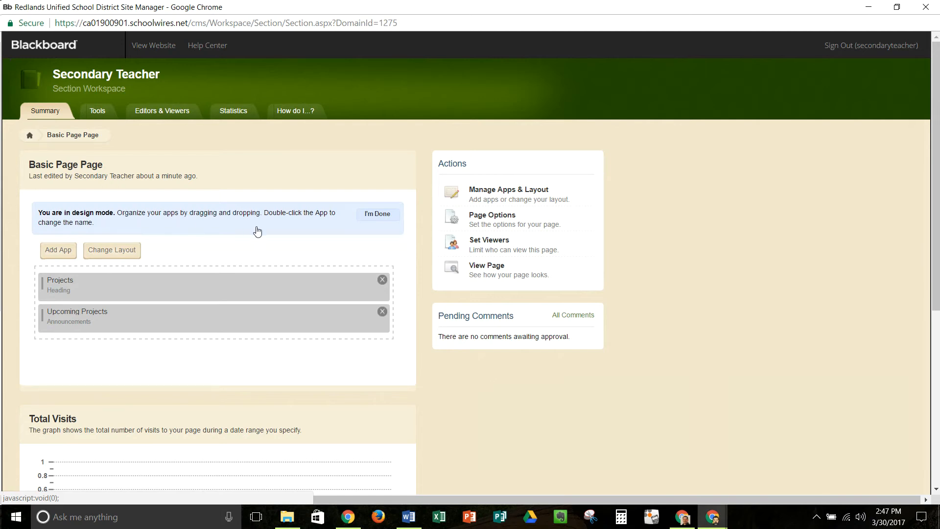
pyautogui.click(382, 221)
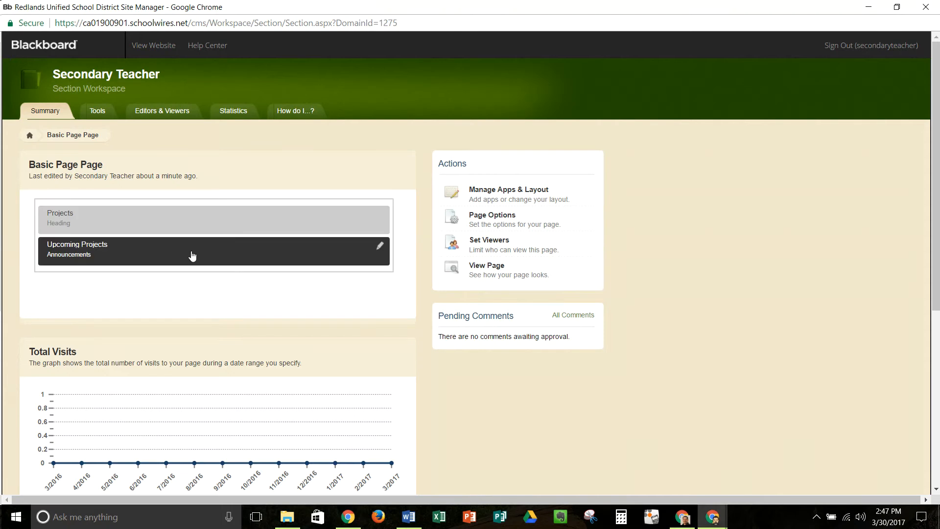
# Return to the section's page list and open Basic Page for editing through its actions.
pyautogui.click(30, 142)
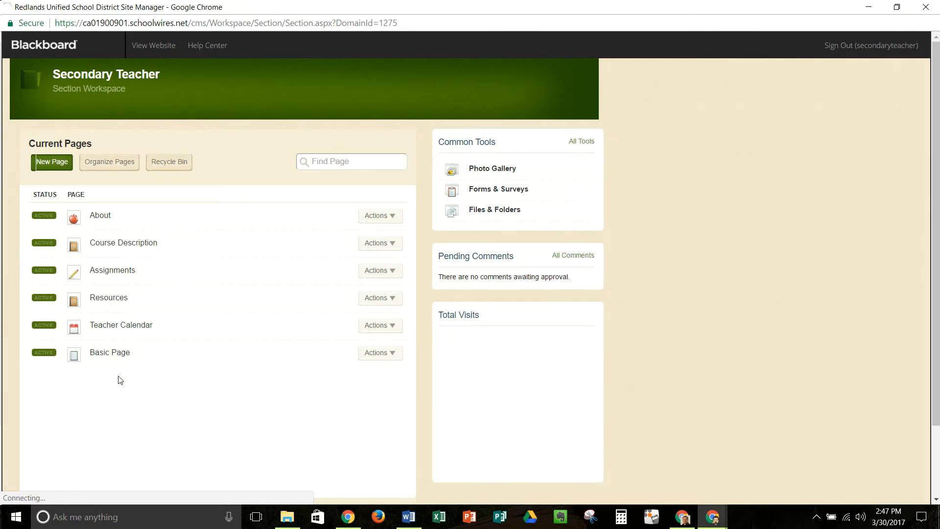
pyautogui.scroll(-3, 126, 389)
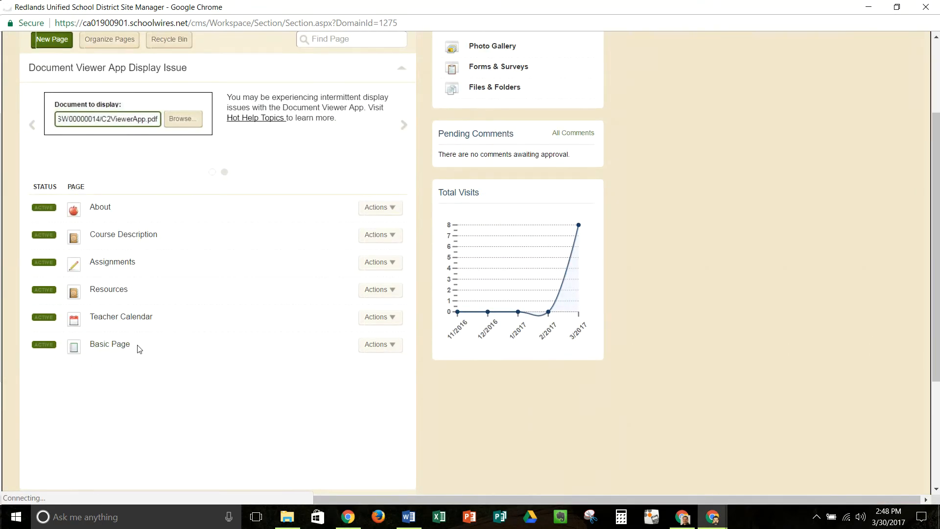
pyautogui.click(393, 349)
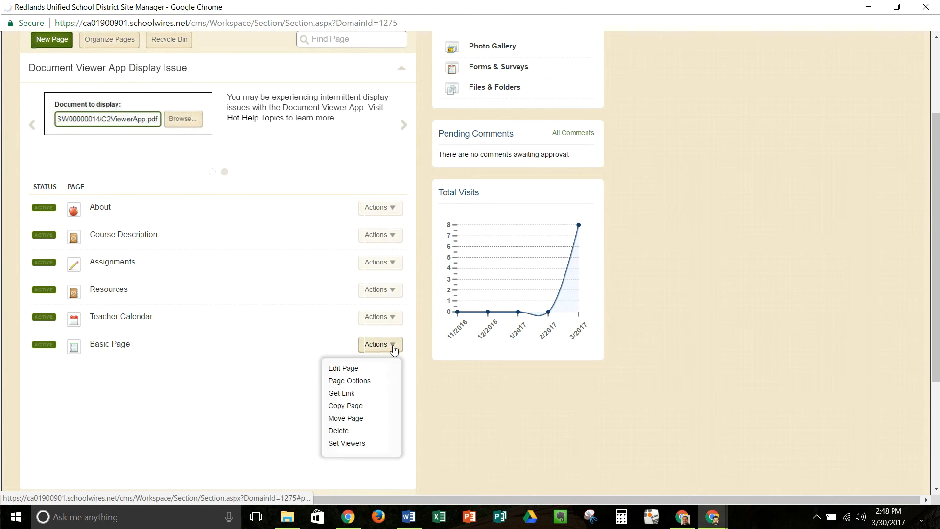
pyautogui.click(347, 375)
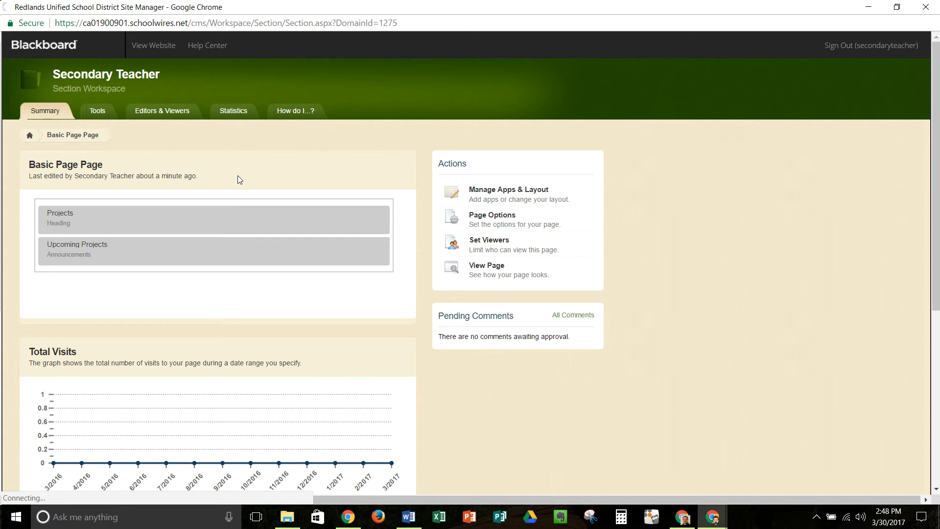
# Rename the page as "Projects" in its page options, save, and return to the section's page list.
pyautogui.click(501, 218)
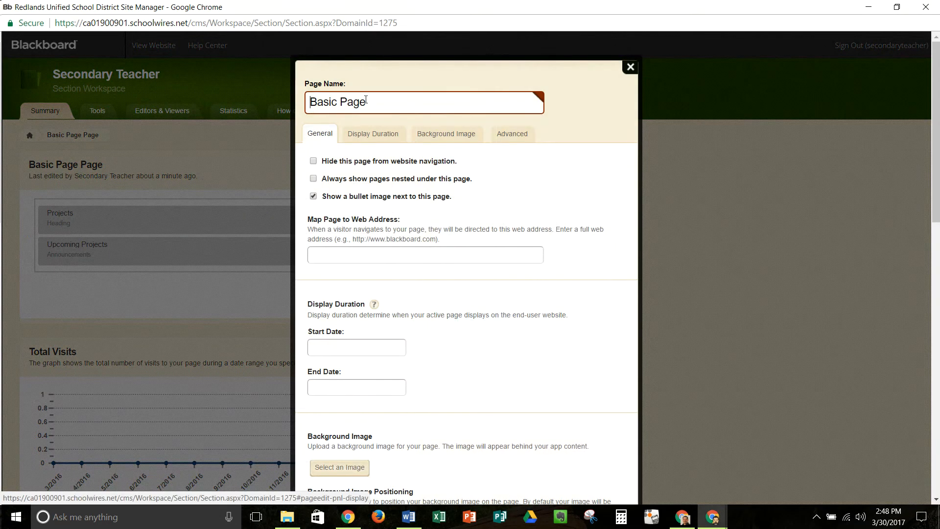
pyautogui.write('Projects')
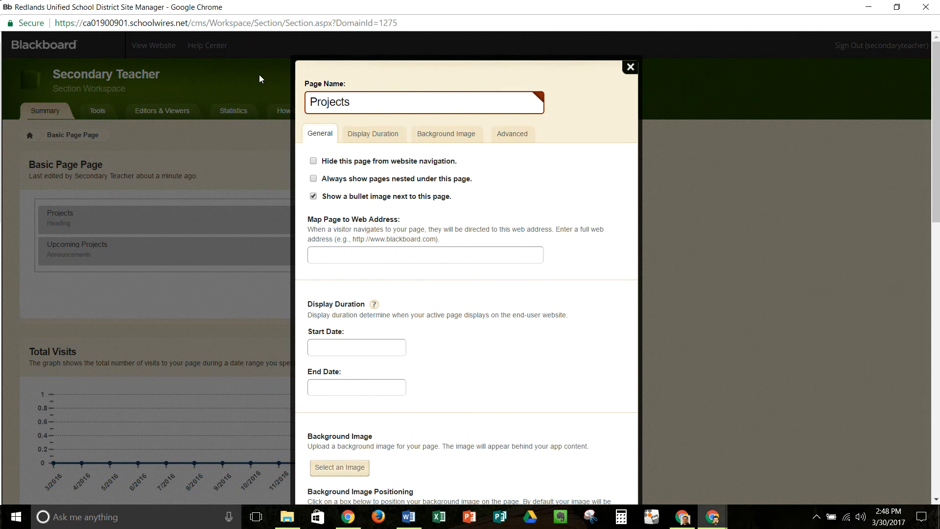
pyautogui.scroll(-7, 503, 248)
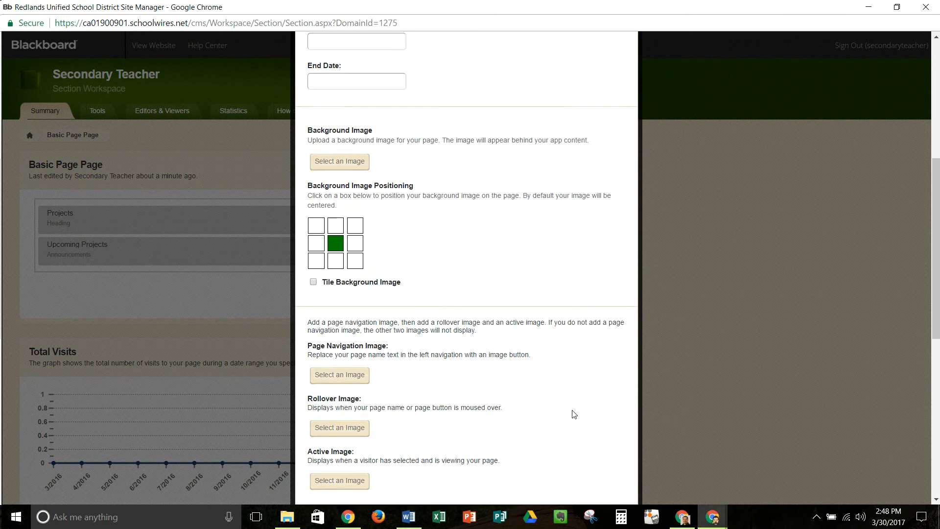
pyautogui.scroll(-8, 574, 414)
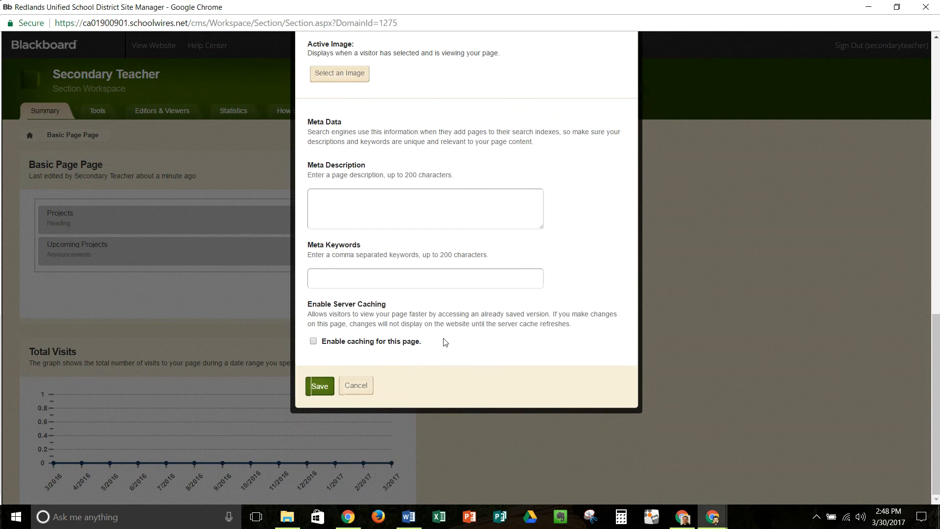
pyautogui.click(321, 387)
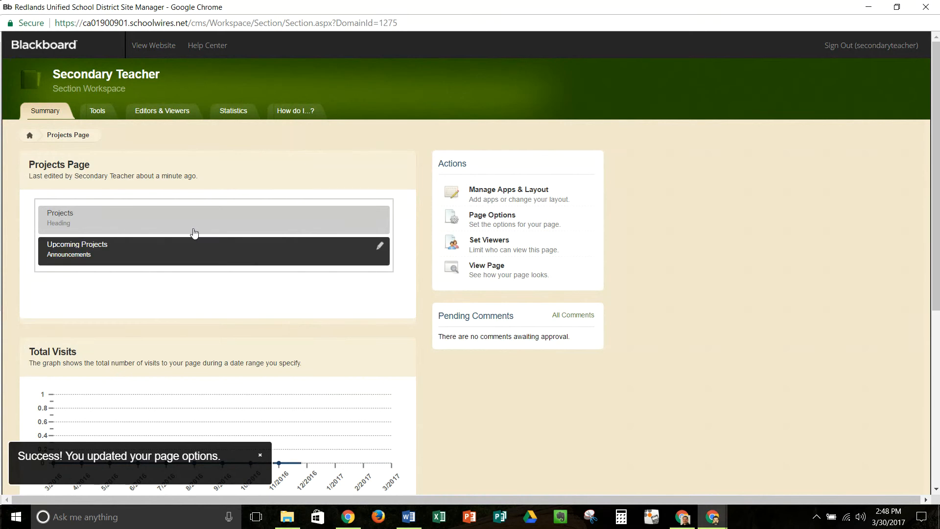
pyautogui.click(29, 139)
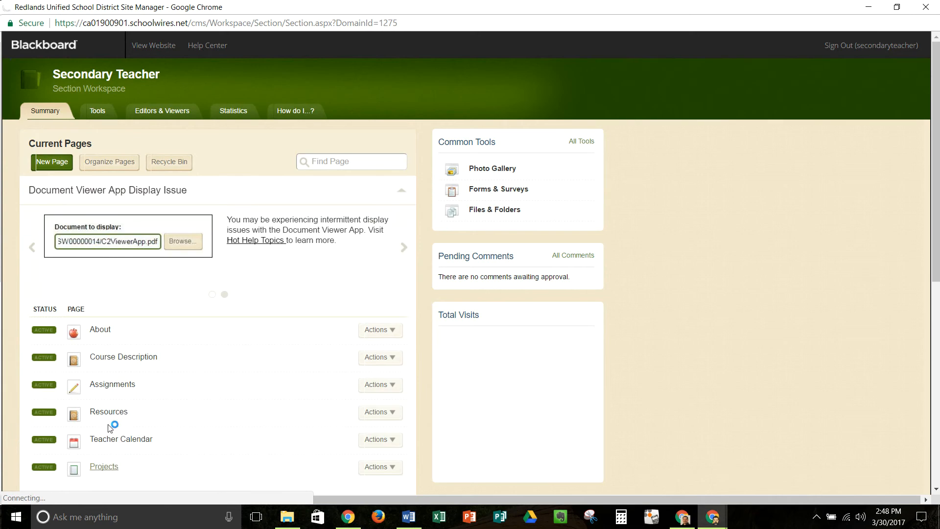
pyautogui.scroll(-1, 124, 431)
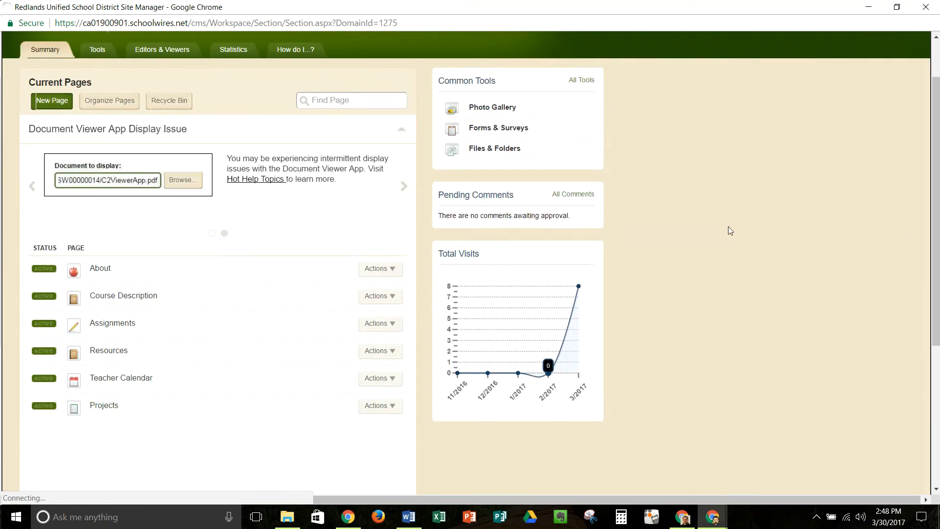
# View the section's public website at its Projects page and close the website window.
pyautogui.scroll(1, 721, 278)
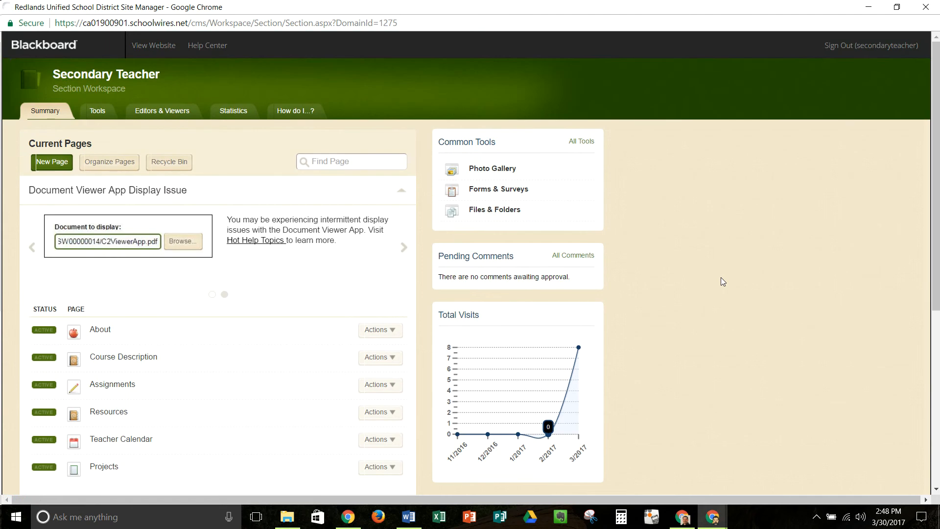
pyautogui.click(155, 48)
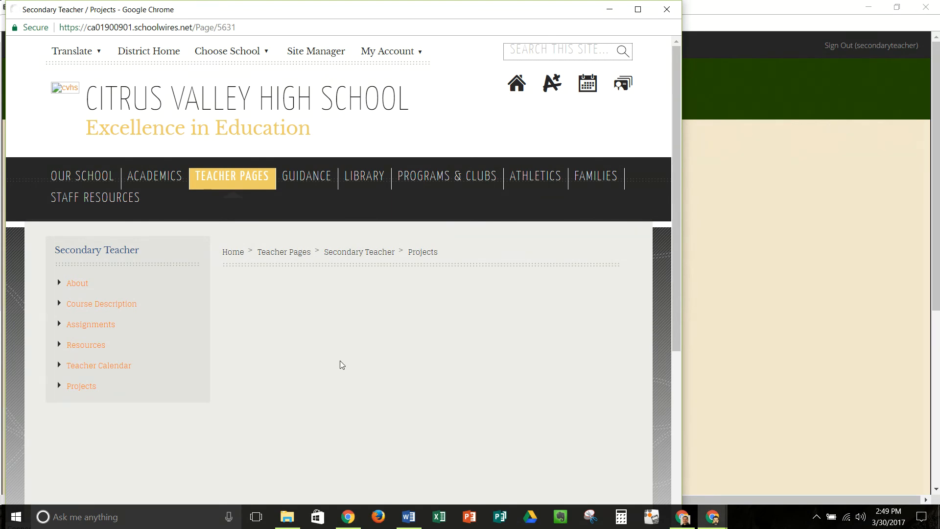
pyautogui.click(668, 11)
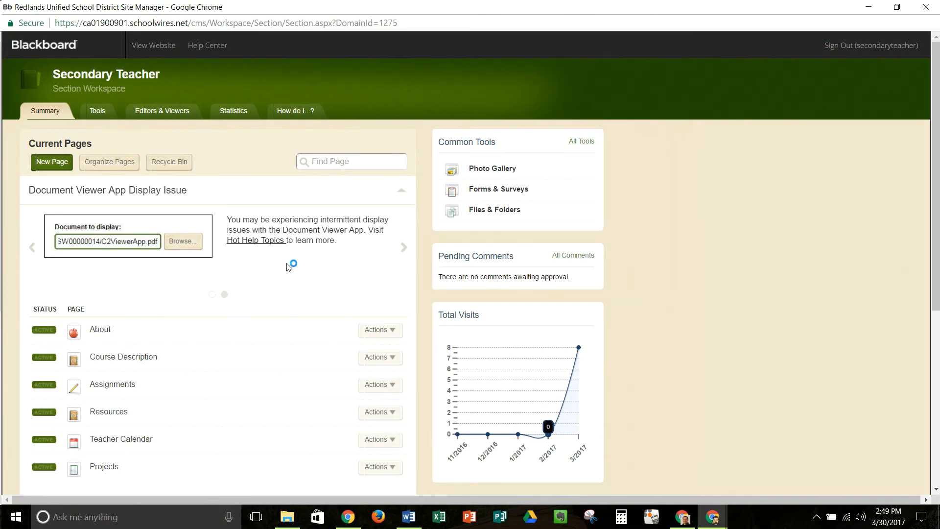
pyautogui.scroll(-1, 273, 269)
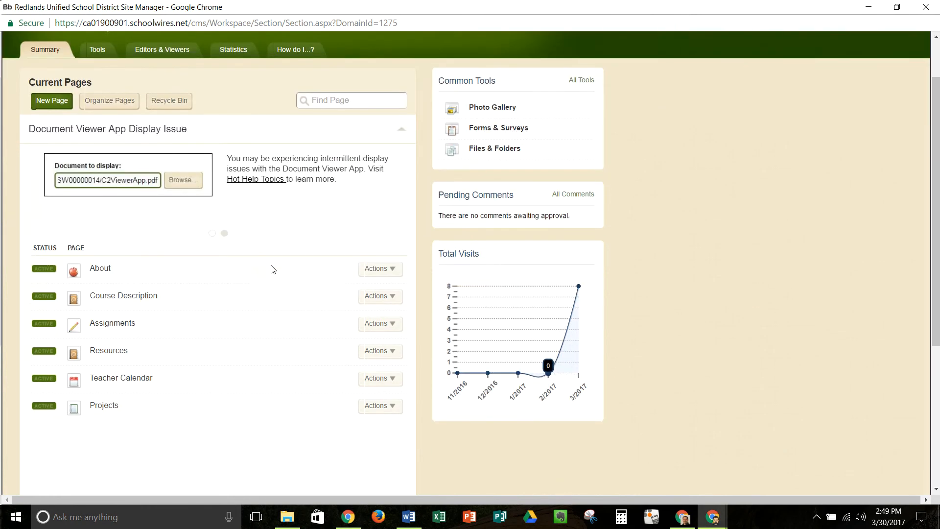
pyautogui.scroll(1, 273, 268)
pyautogui.scroll(-1, 273, 269)
pyautogui.scroll(1, 281, 308)
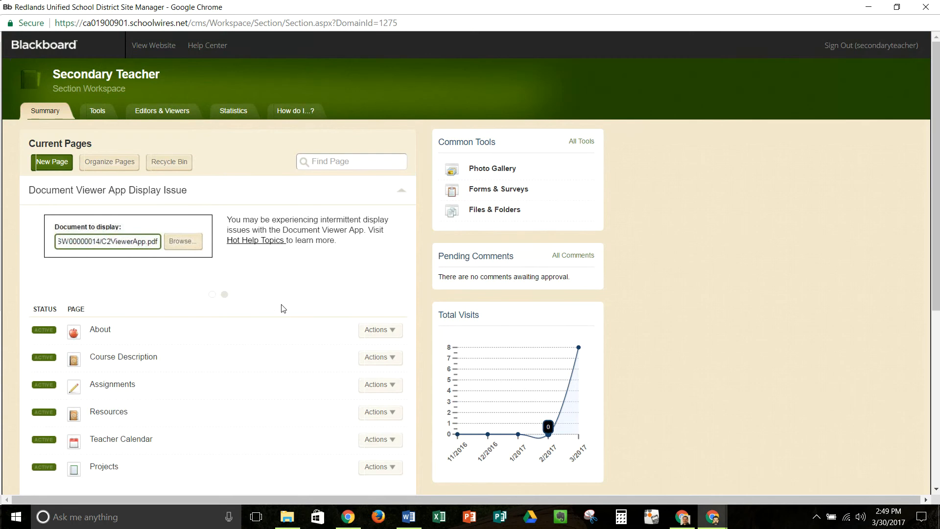
# Open the Projects page from the page list and start managing its apps and layout.
pyautogui.scroll(-1, 226, 247)
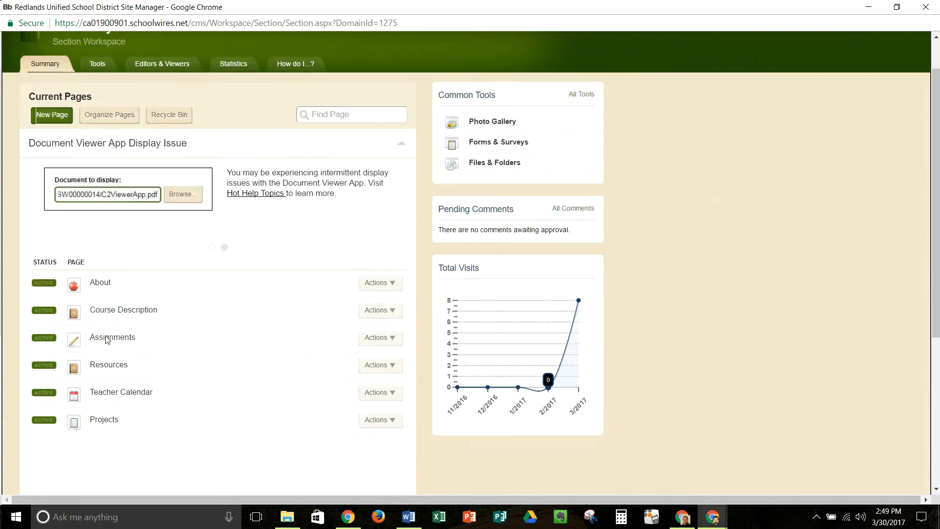
pyautogui.click(103, 411)
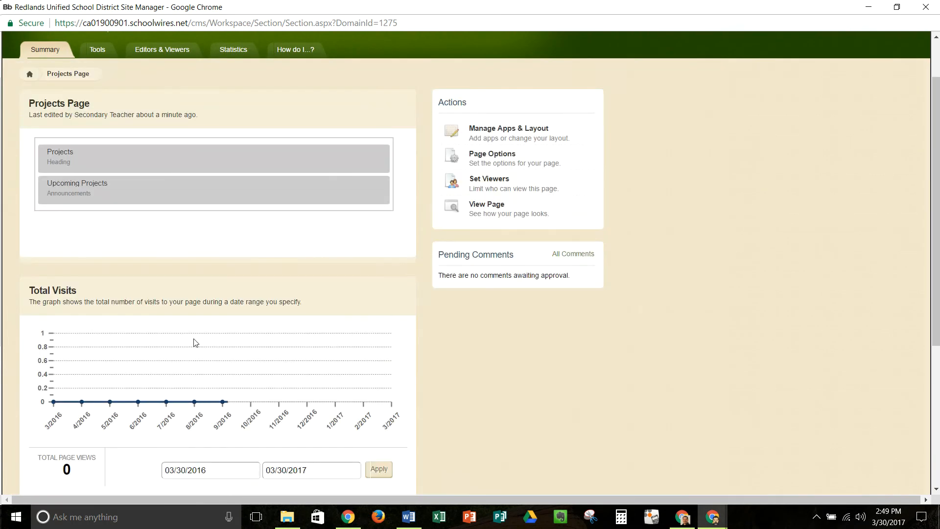
pyautogui.click(503, 132)
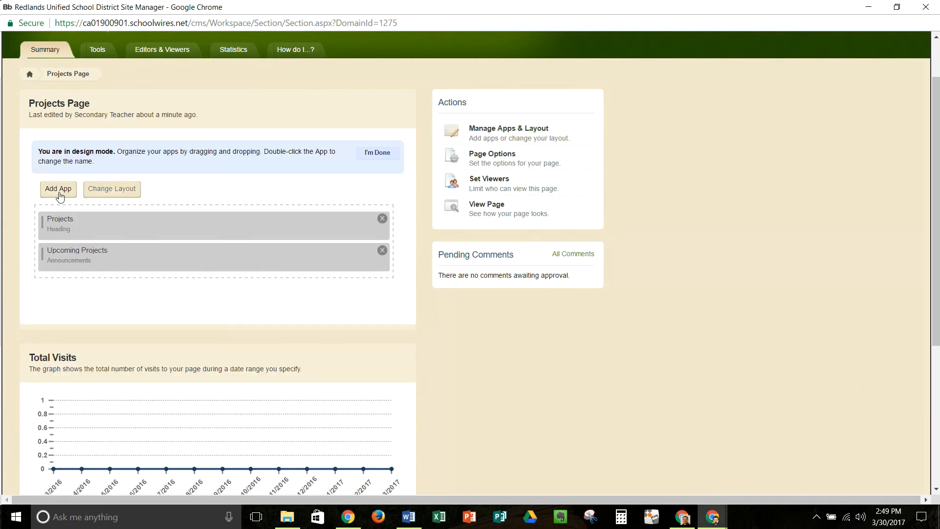
# Browse the app types available for the Projects page and cancel without adding one.
pyautogui.click(58, 189)
pyautogui.moveTo(368, 126); pyautogui.dragTo(369, 315)
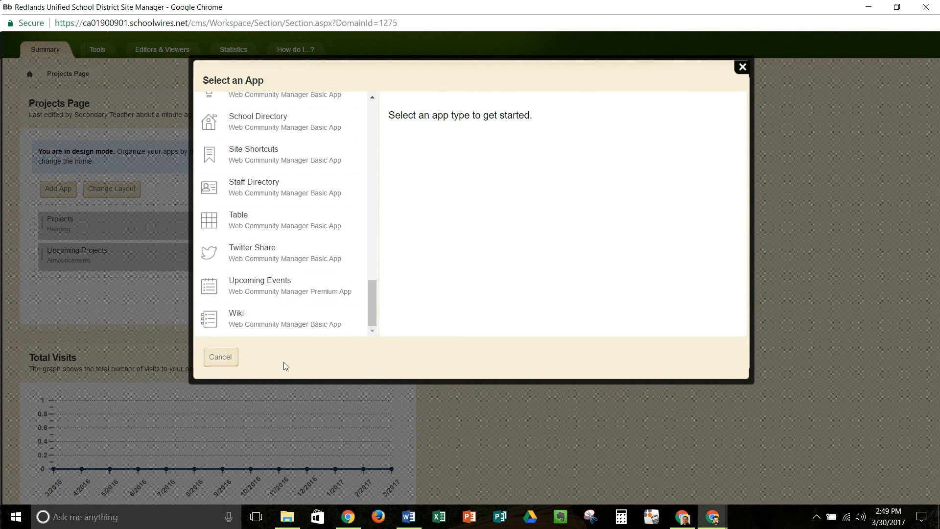
pyautogui.click(220, 357)
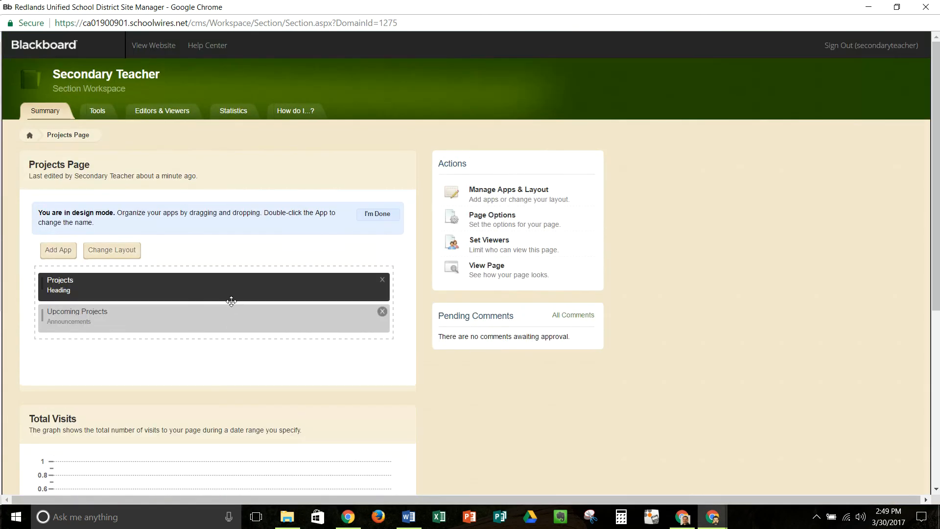
# Open the Help Center, dismiss its error alert, and go to the App Showroom.
pyautogui.click(207, 46)
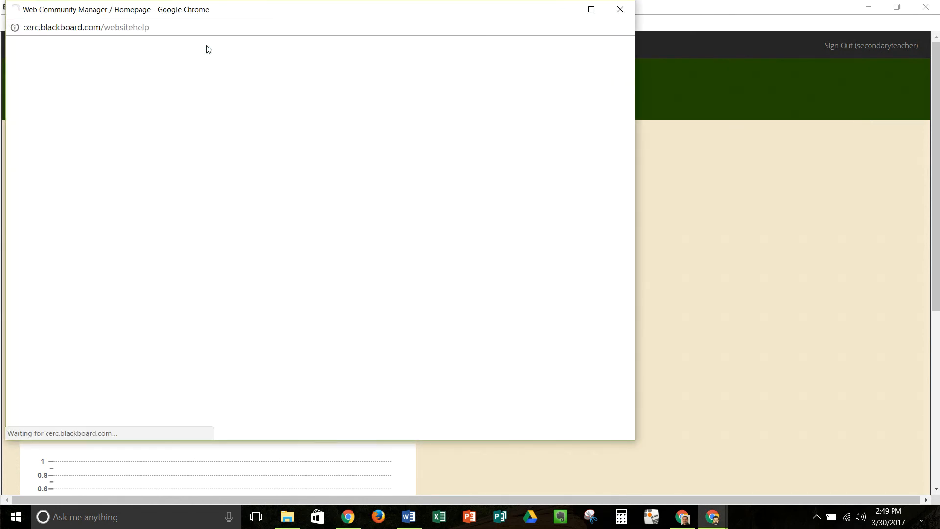
pyautogui.click(403, 90)
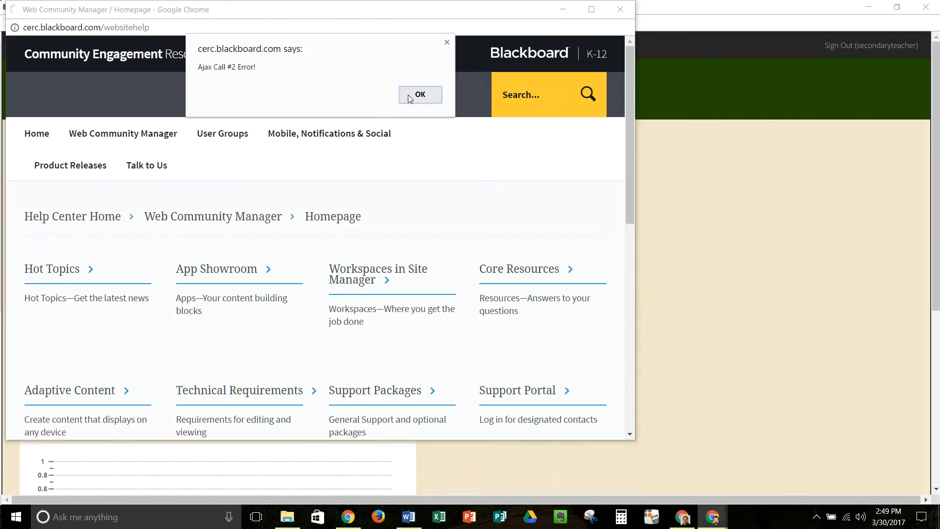
pyautogui.moveTo(319, 15); pyautogui.dragTo(387, 24)
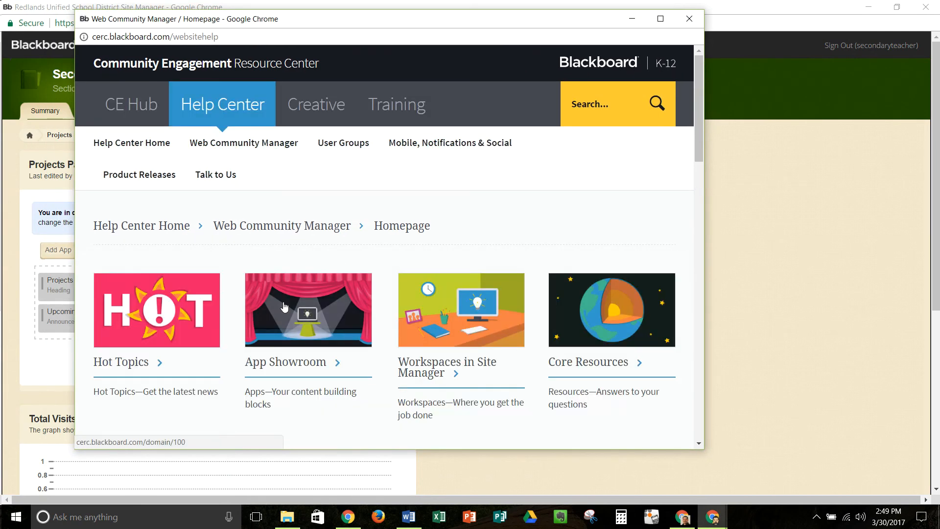
pyautogui.scroll(-1, 327, 216)
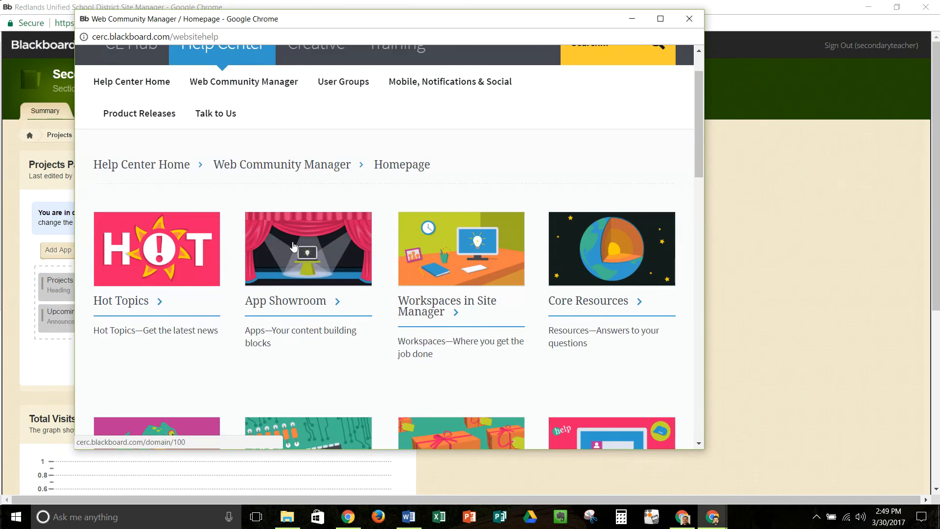
pyautogui.click(295, 307)
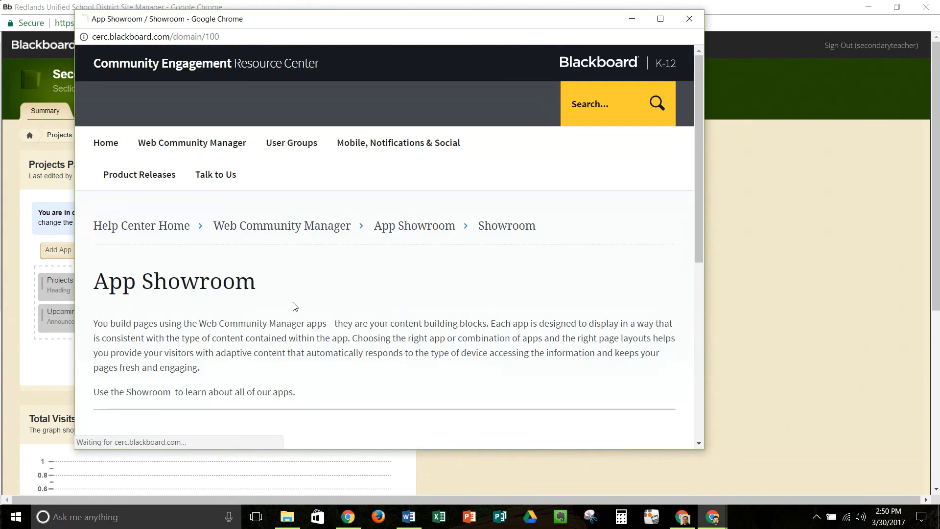
# Find the Headlines & Features app in the App Showroom list and open its help page.
pyautogui.scroll(-1, 387, 293)
pyautogui.scroll(-4, 387, 293)
pyautogui.scroll(-6, 388, 288)
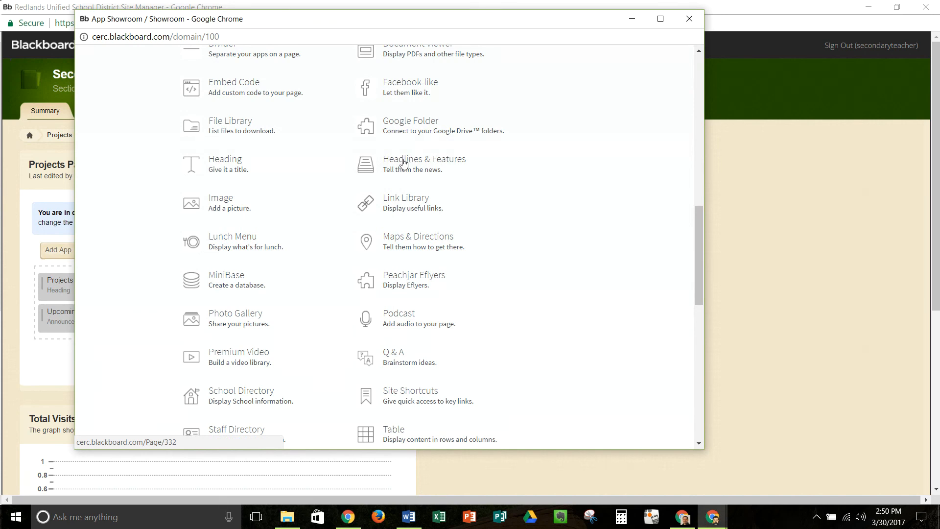
pyautogui.click(423, 162)
# Examine the Headlines & Features help page, including its Website View, Site Manager View and related guides.
pyautogui.scroll(-6, 385, 235)
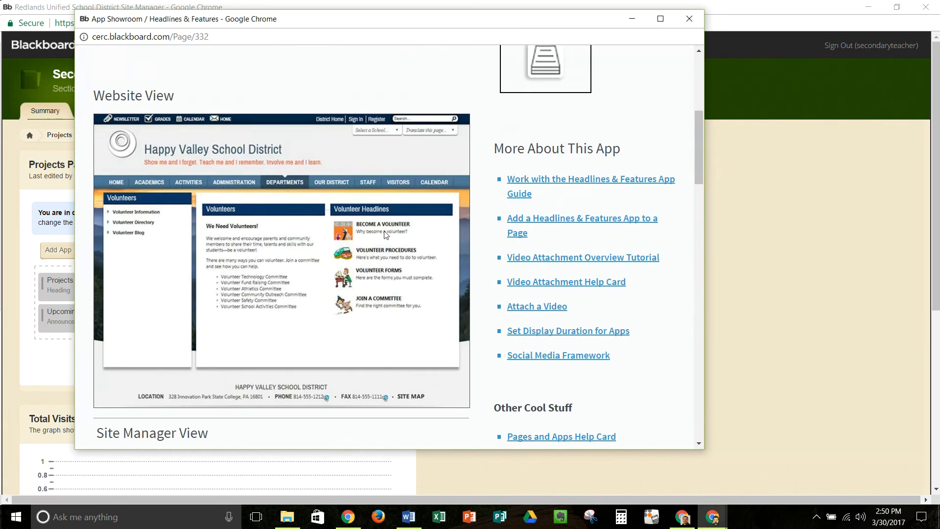
pyautogui.scroll(-1, 386, 235)
pyautogui.scroll(1, 295, 231)
pyautogui.scroll(-6, 219, 240)
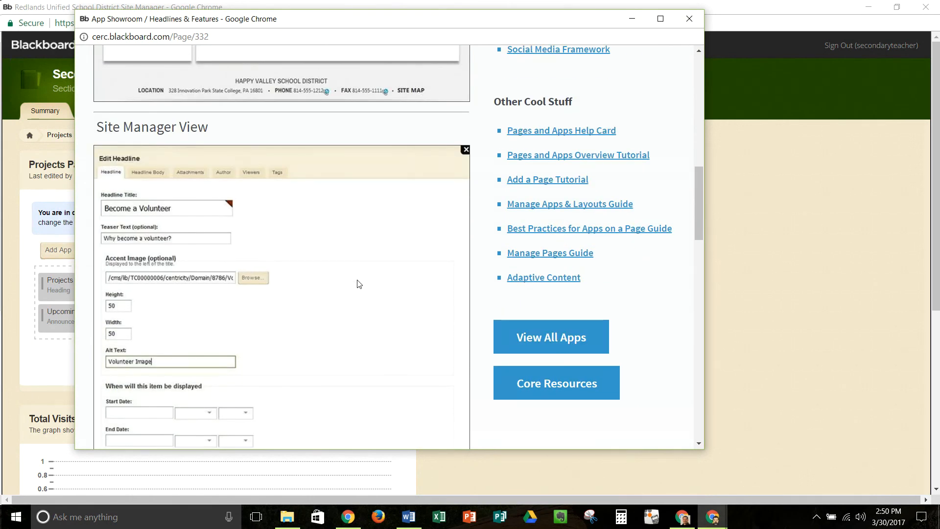
pyautogui.scroll(-9, 358, 278)
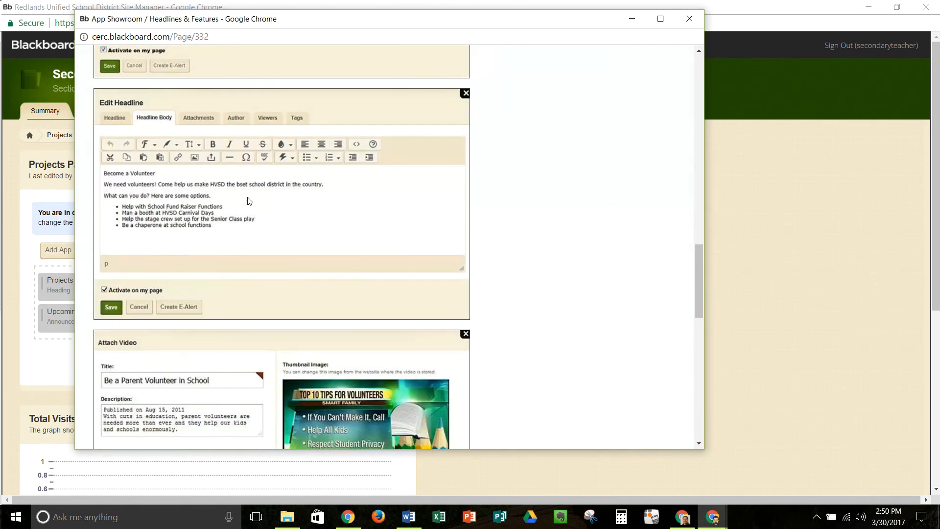
pyautogui.scroll(-7, 247, 200)
pyautogui.scroll(-2, 248, 216)
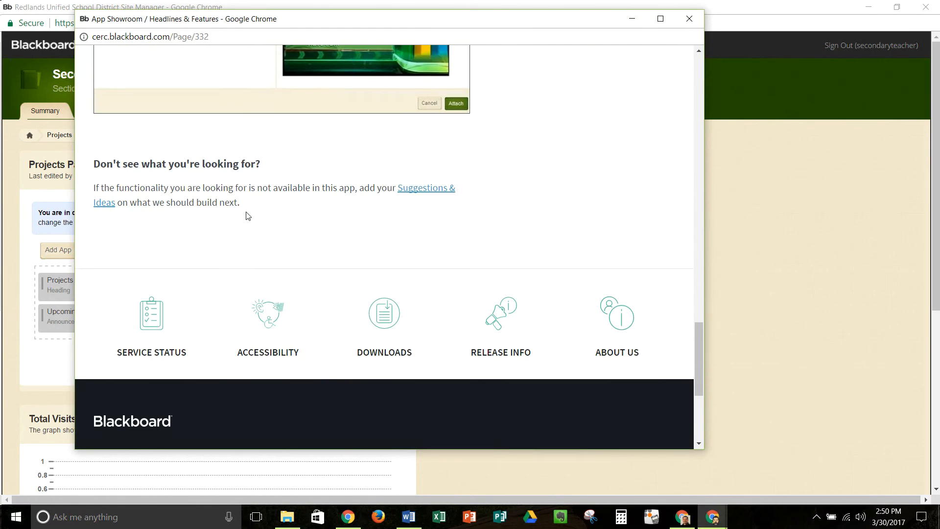
pyautogui.scroll(15, 248, 215)
pyautogui.scroll(10, 521, 304)
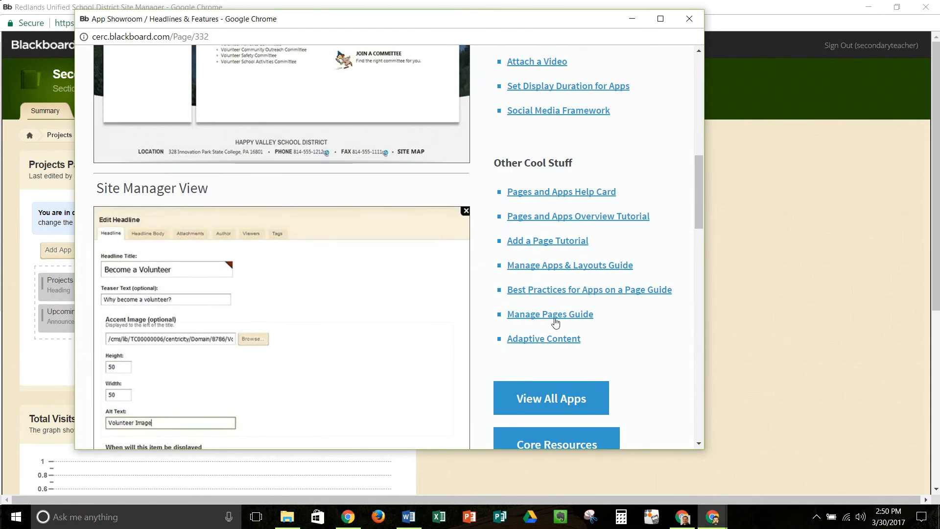
pyautogui.scroll(3, 550, 298)
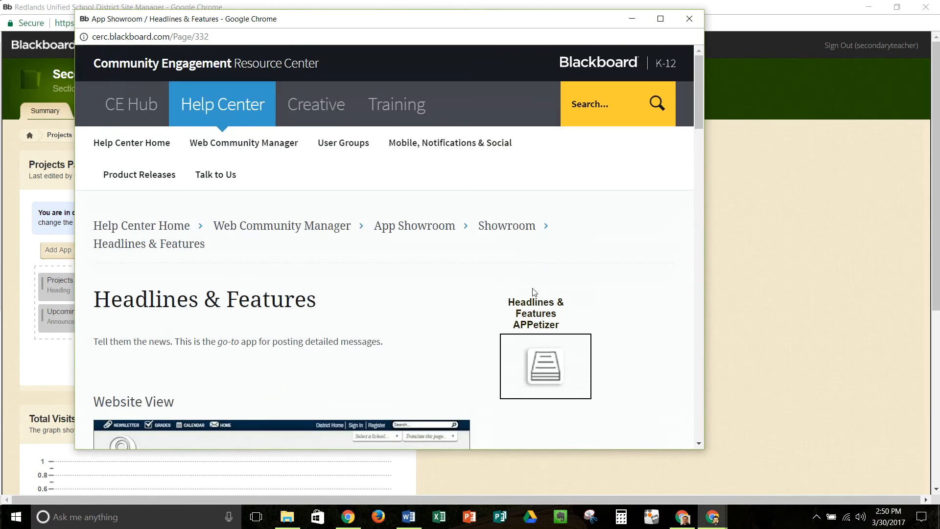